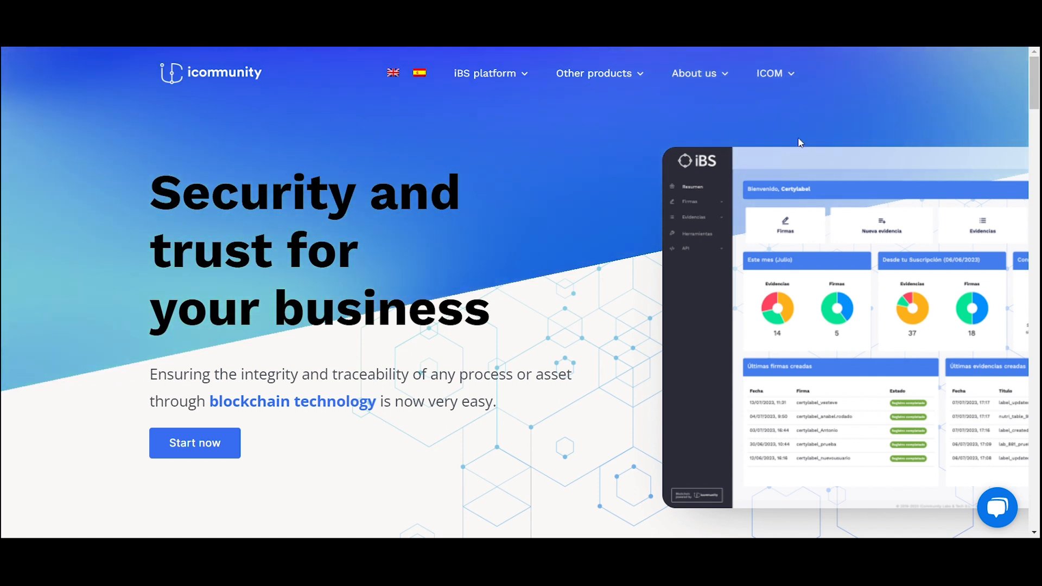
Go from the iCommunity iBS platform product page to the 'iBS access (only clients)' login.
{"action": "mouse_move", "coordinate": [498, 80]}
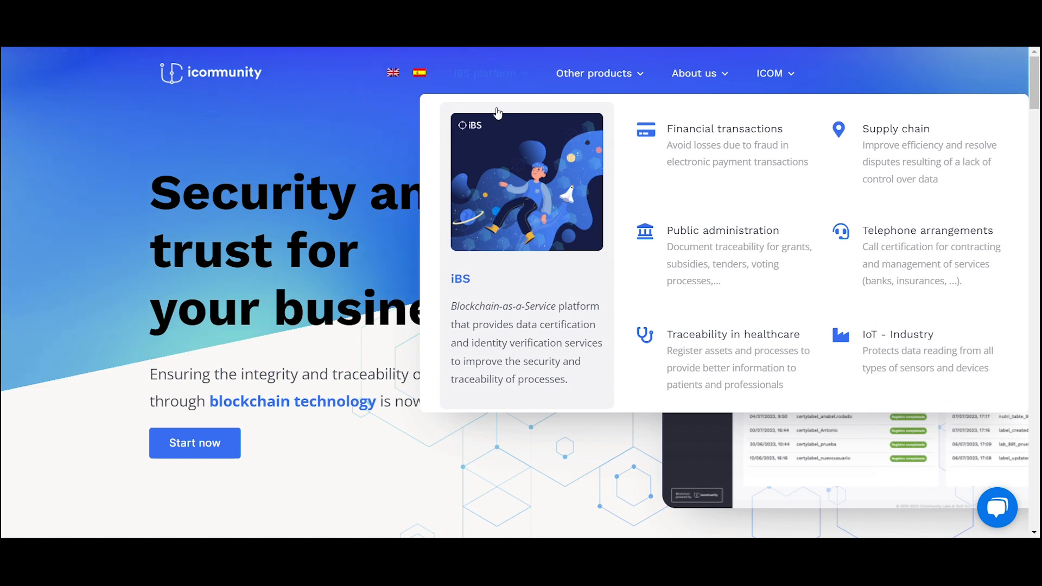
{"action": "left_click", "coordinate": [509, 208]}
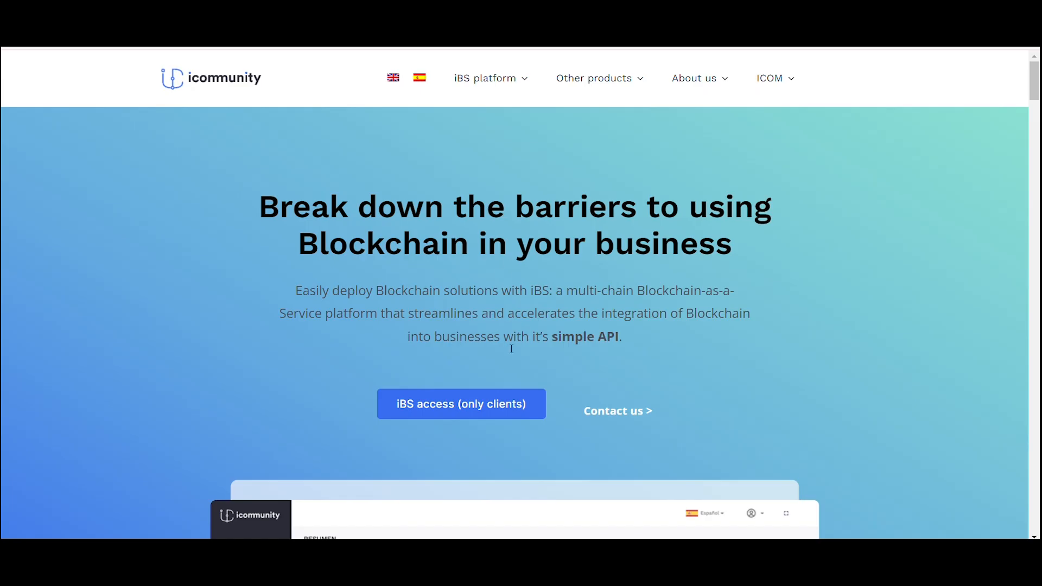
{"action": "left_click", "coordinate": [481, 414]}
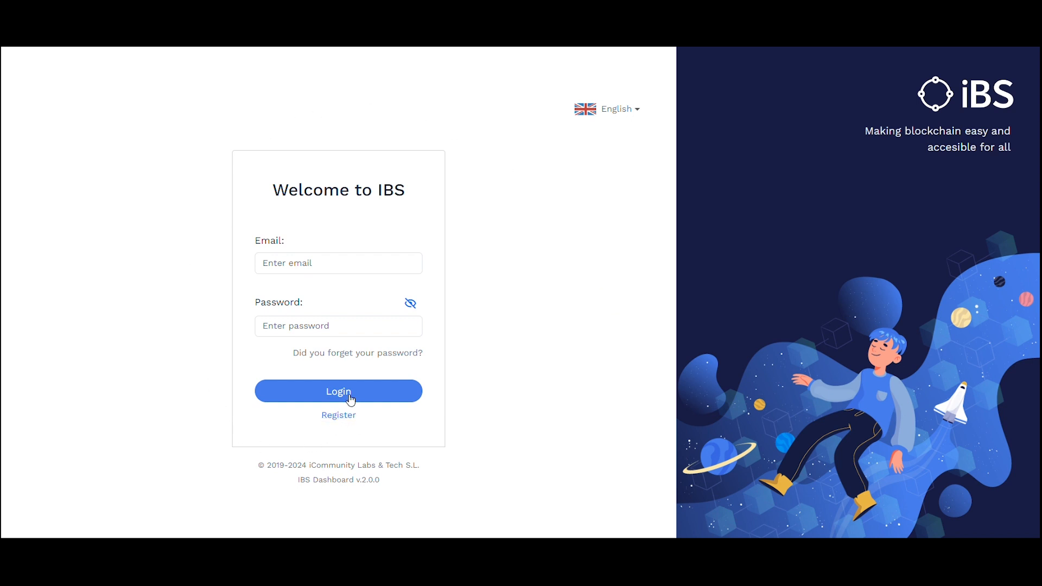
Log in with the account e-mail and password to reach the Summary dashboard.
{"action": "left_click", "coordinate": [338, 261]}
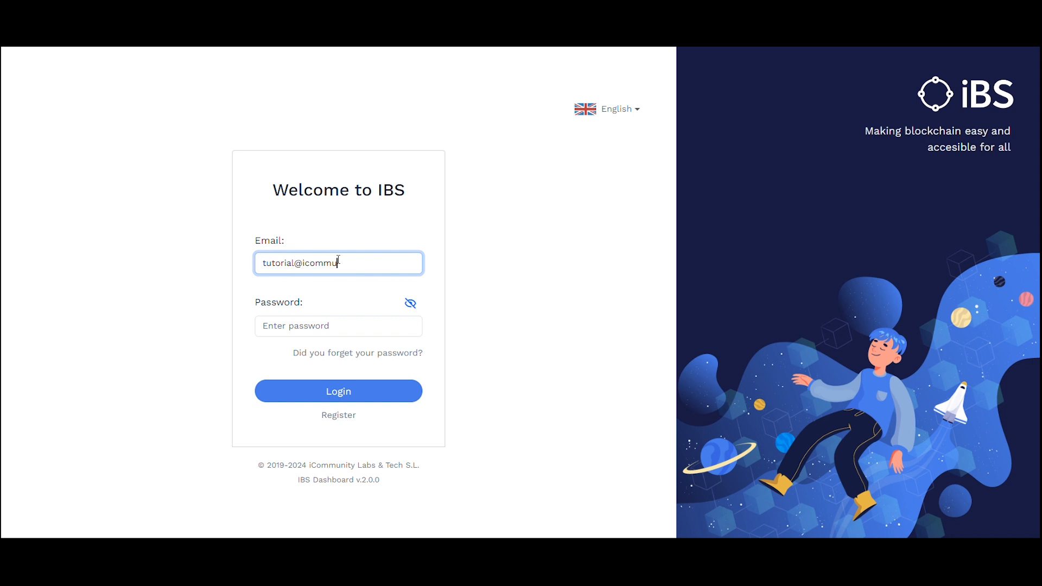
{"action": "key", "text": "Tab"}
{"action": "key", "text": "Tab"}
{"action": "type", "text": "•••••••"}
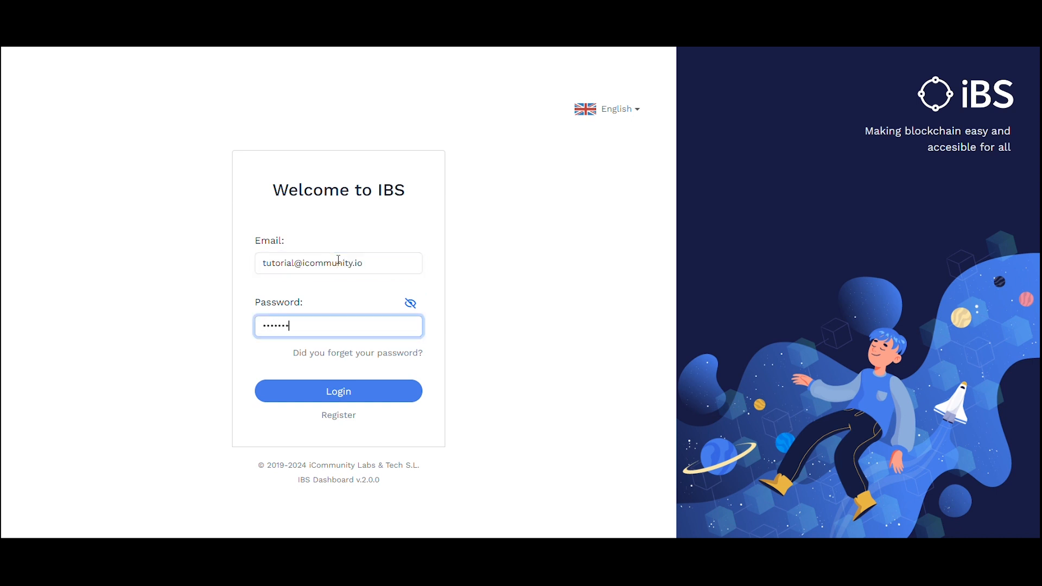
{"action": "type", "text": "•"}
{"action": "left_click", "coordinate": [352, 394]}
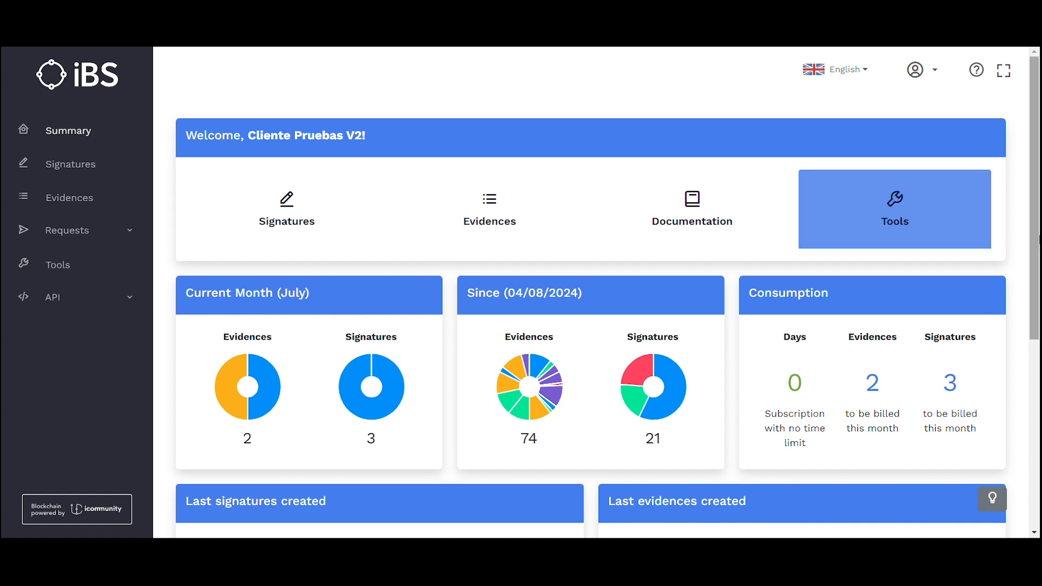
Scroll down the Summary to show the Last signatures created and Last evidences created tables.
{"action": "scroll", "coordinate": [1035, 310], "scroll_direction": "down", "scroll_amount": 1}
{"action": "scroll", "coordinate": [1006, 243], "scroll_direction": "down", "scroll_amount": 1}
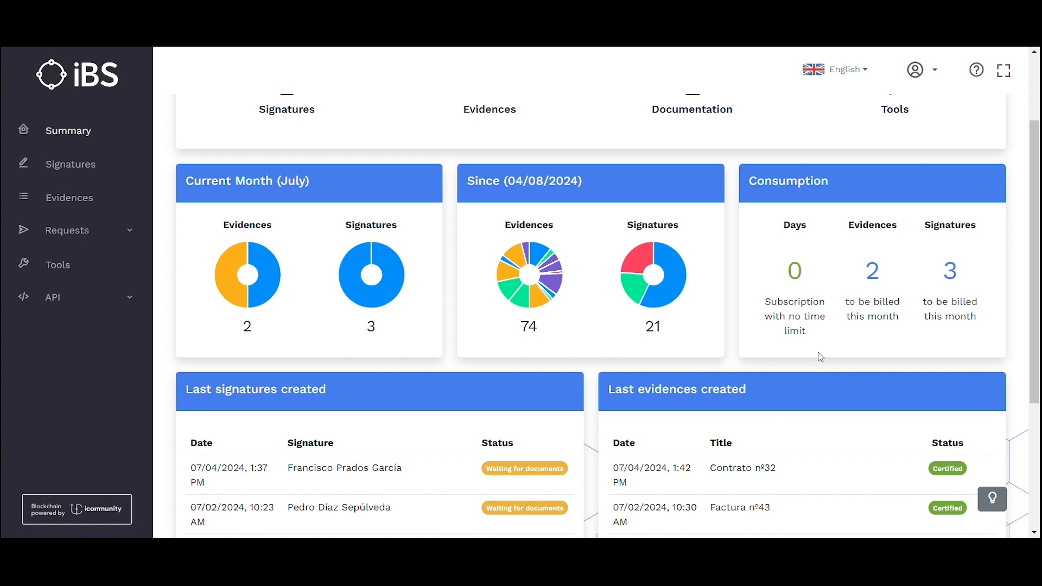
{"action": "scroll", "coordinate": [1037, 369], "scroll_direction": "down", "scroll_amount": 1}
{"action": "scroll", "coordinate": [1039, 374], "scroll_direction": "down", "scroll_amount": 3}
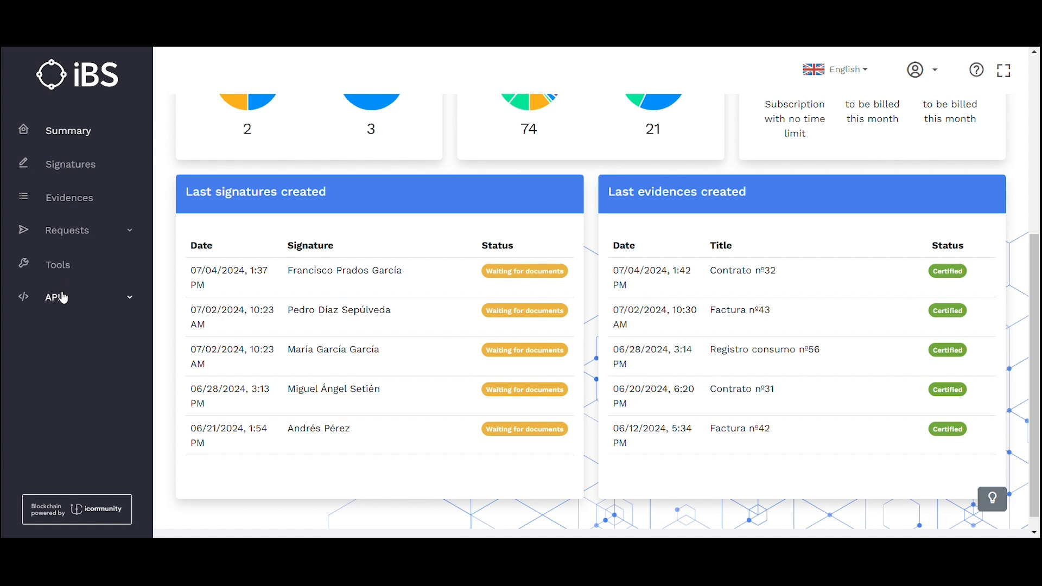
Open Signatures and browse the My Signatures list, returning to the top of the page.
{"action": "left_click", "coordinate": [80, 170]}
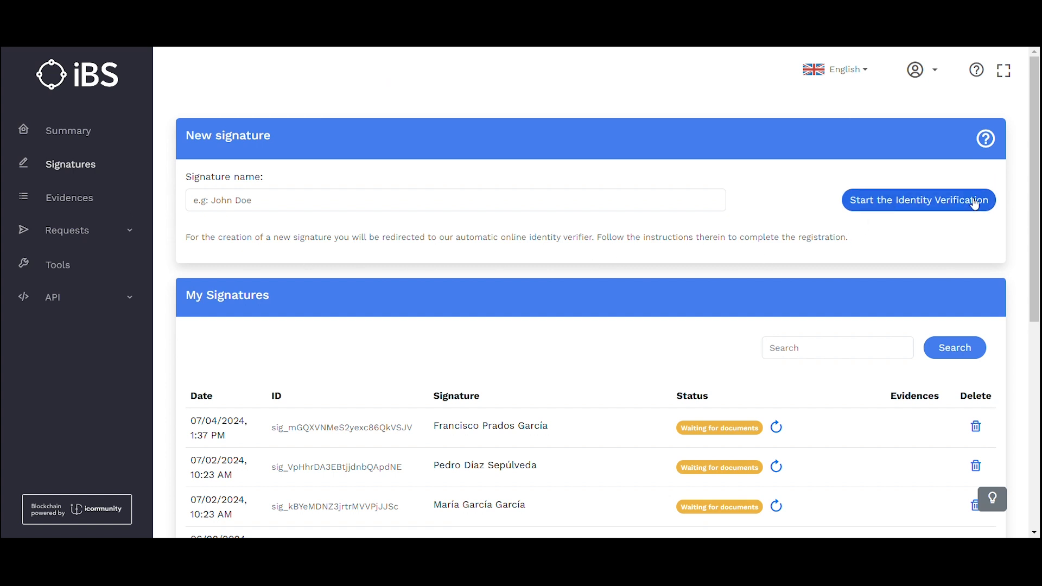
{"action": "scroll", "coordinate": [733, 133], "scroll_direction": "down", "scroll_amount": 5}
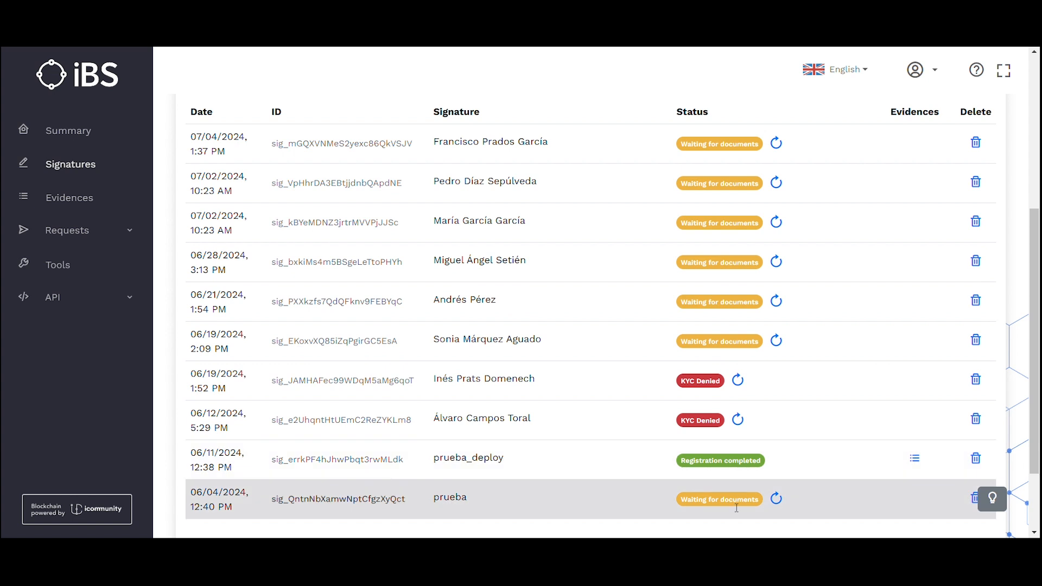
{"action": "scroll", "coordinate": [1040, 228], "scroll_direction": "up", "scroll_amount": 5}
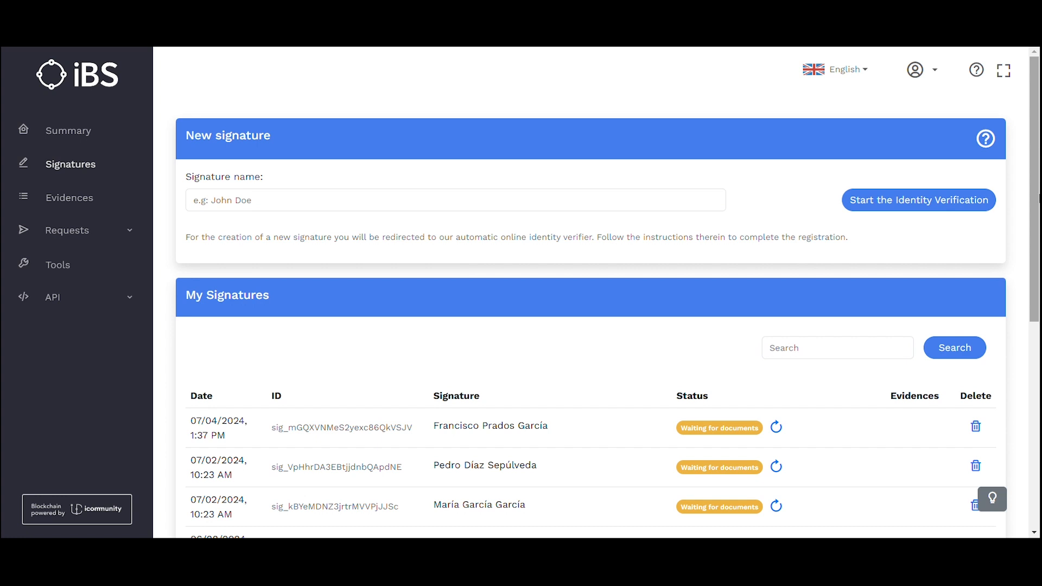
Start a new evidence titled 'Test' signed with the 03/22/2024 prueba signature.
{"action": "left_click", "coordinate": [70, 202]}
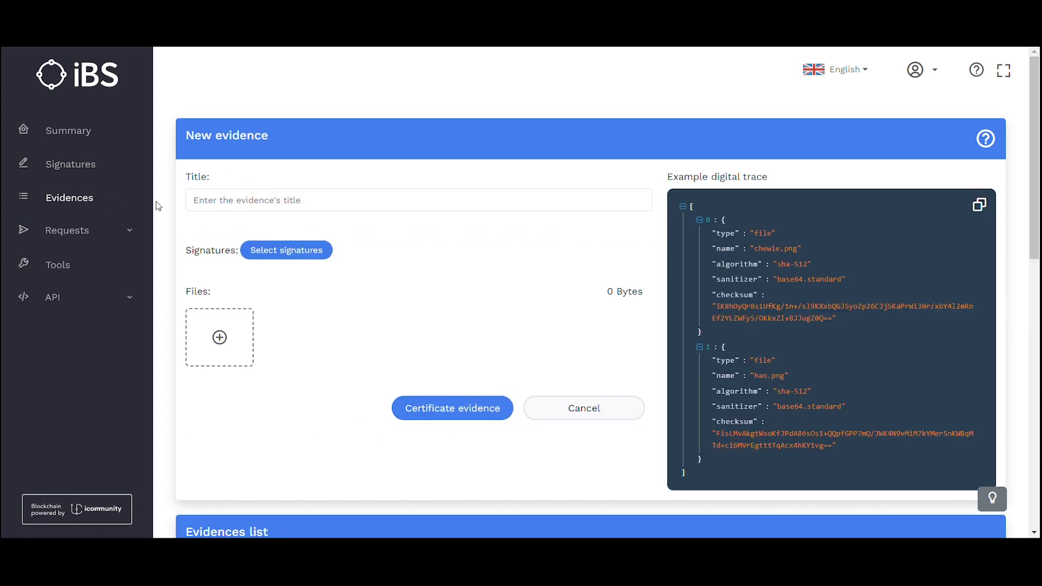
{"action": "left_click", "coordinate": [225, 206]}
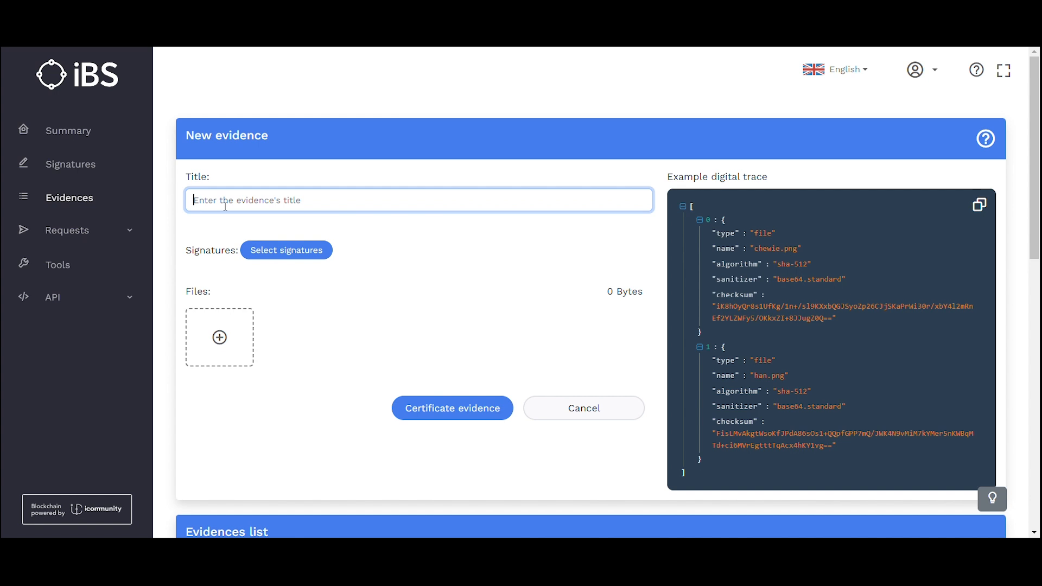
{"action": "type", "text": "Test"}
{"action": "left_click", "coordinate": [286, 253]}
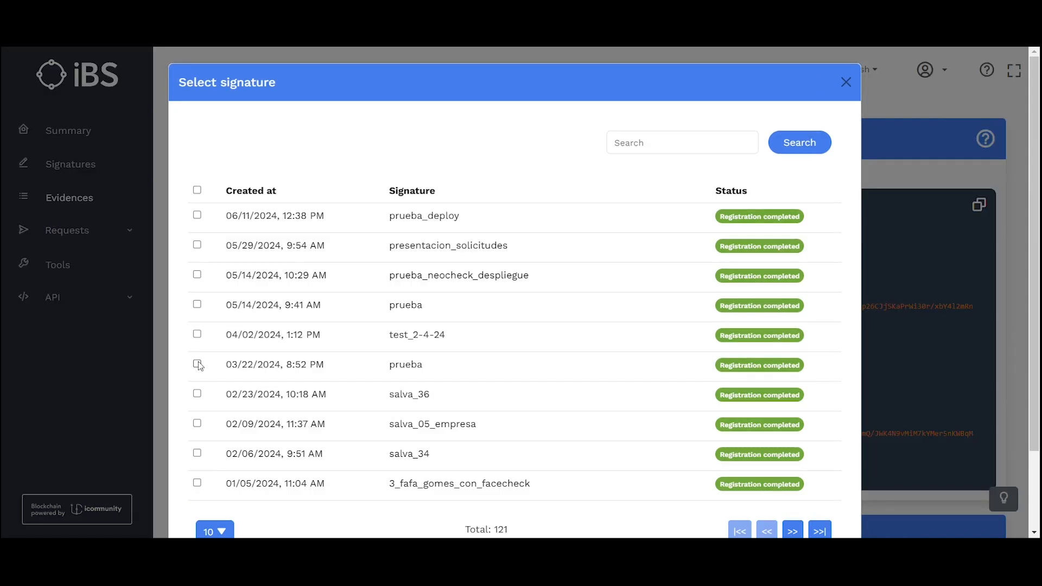
{"action": "left_click", "coordinate": [197, 364]}
{"action": "scroll", "coordinate": [1015, 380], "scroll_direction": "down", "scroll_amount": 2}
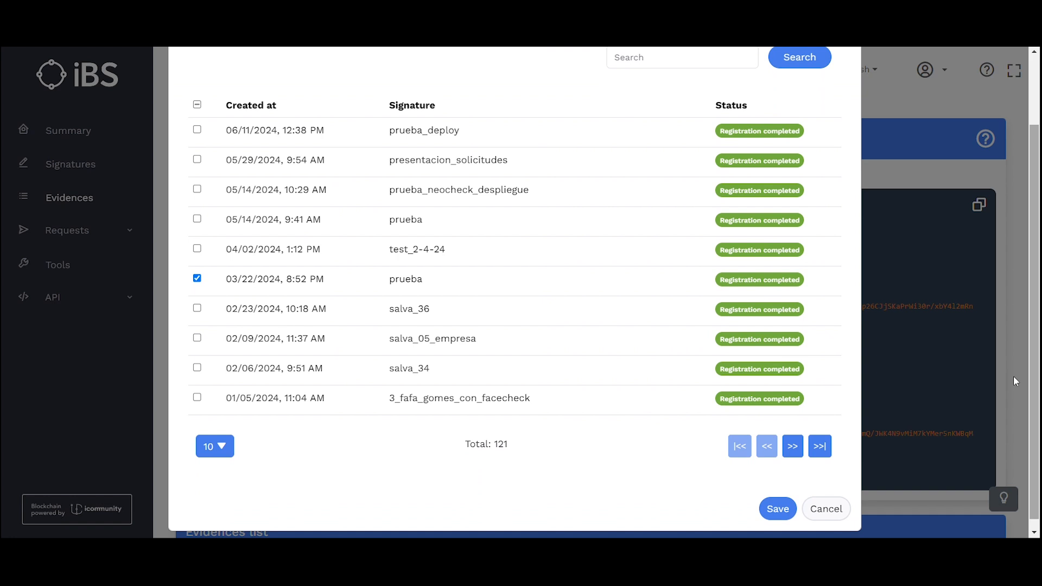
{"action": "left_click", "coordinate": [793, 505]}
Attach Textil.docx to the evidence so its sha-512 digital trace is generated.
{"action": "left_click", "coordinate": [238, 373]}
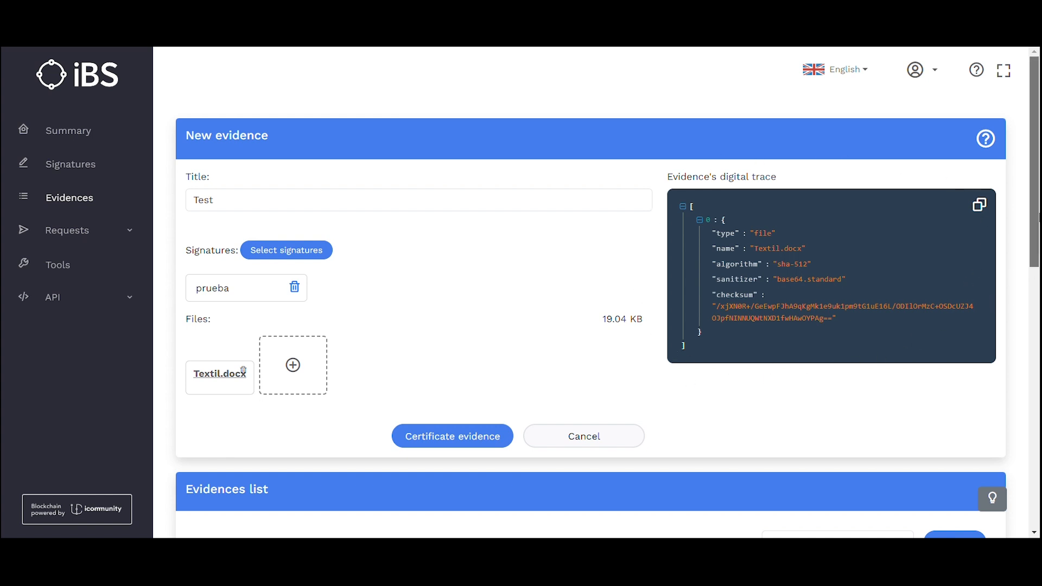
{"action": "left_click_drag", "start_coordinate": [1034, 222], "coordinate": [1039, 425]}
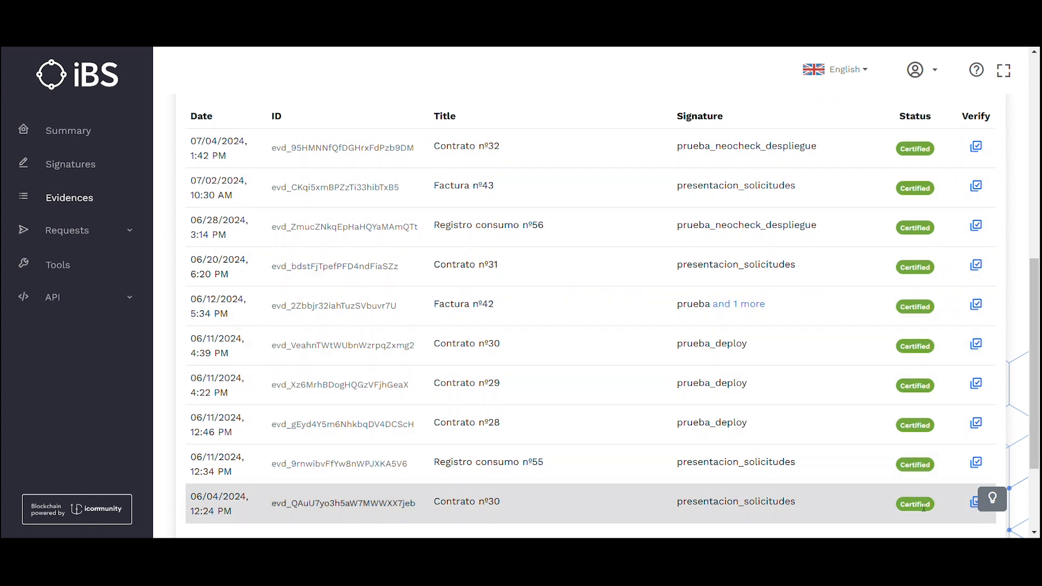
{"action": "left_click_drag", "start_coordinate": [1038, 461], "coordinate": [1038, 236]}
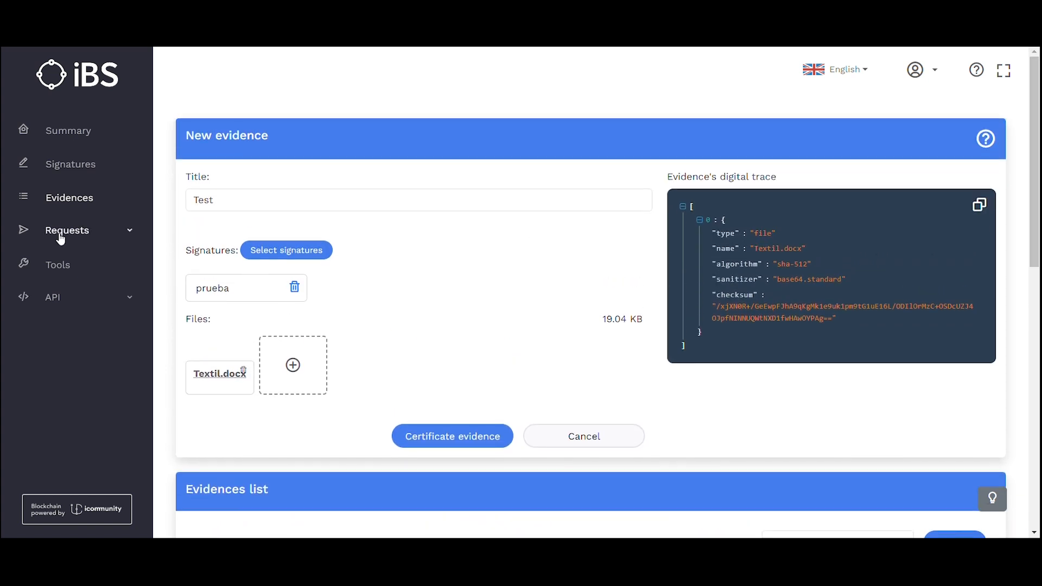
Browse the Documents, Signatures and Face check request pages, then open the Tools overview.
{"action": "left_click", "coordinate": [76, 239]}
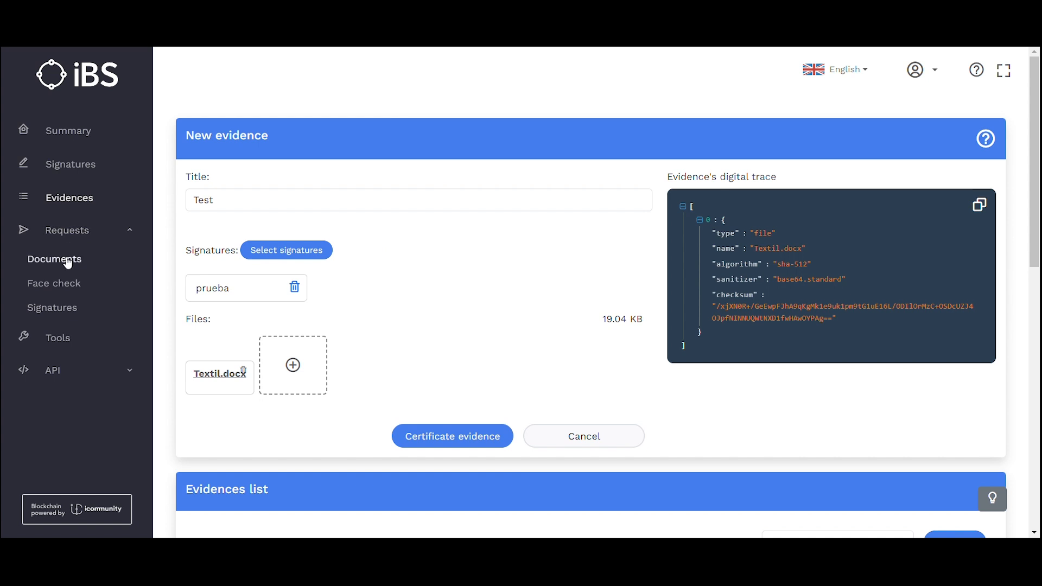
{"action": "left_click", "coordinate": [67, 261]}
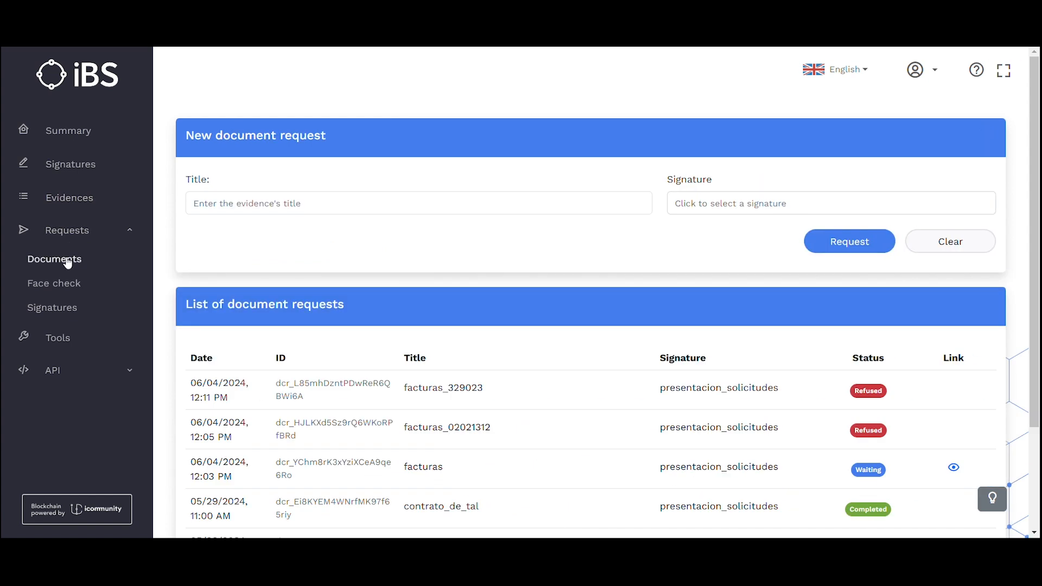
{"action": "left_click", "coordinate": [68, 316]}
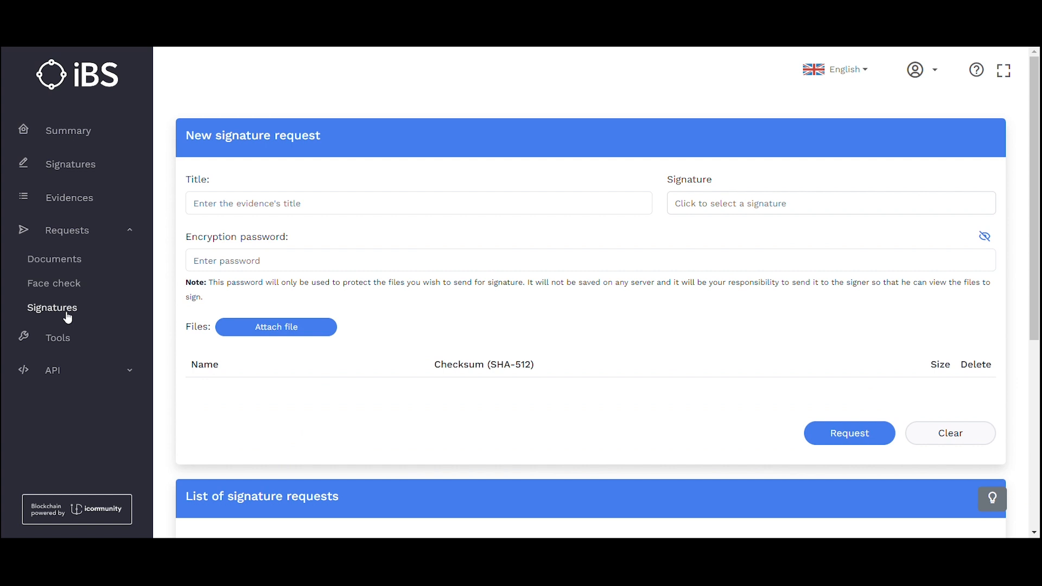
{"action": "left_click", "coordinate": [67, 285]}
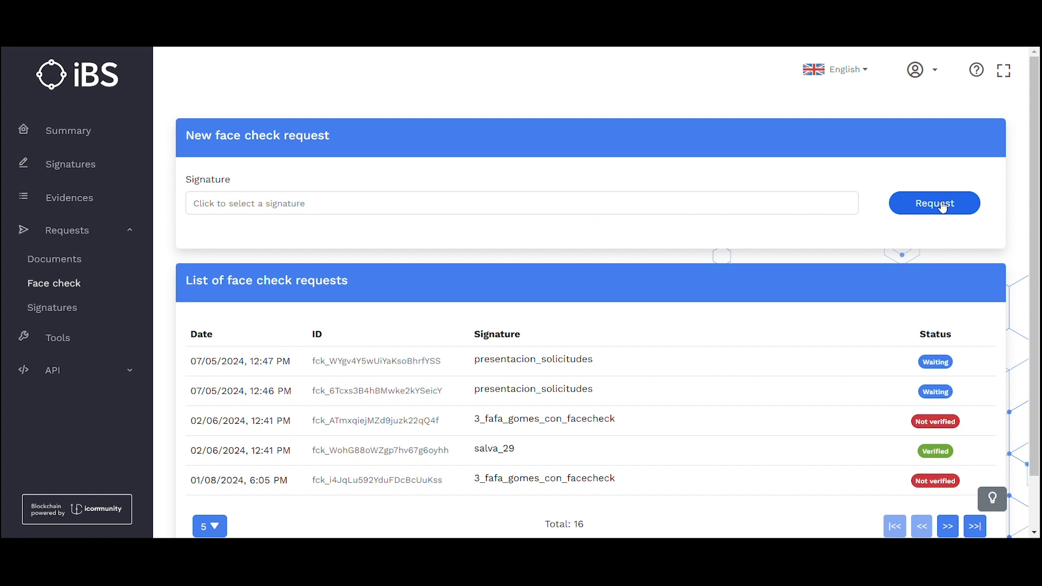
{"action": "left_click", "coordinate": [53, 339]}
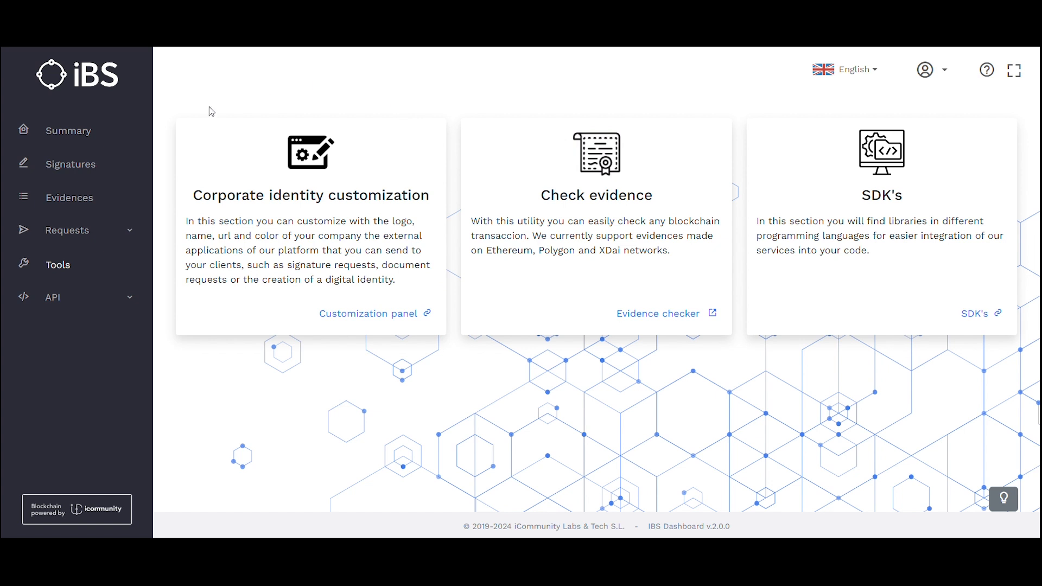
{"action": "left_click", "coordinate": [381, 318]}
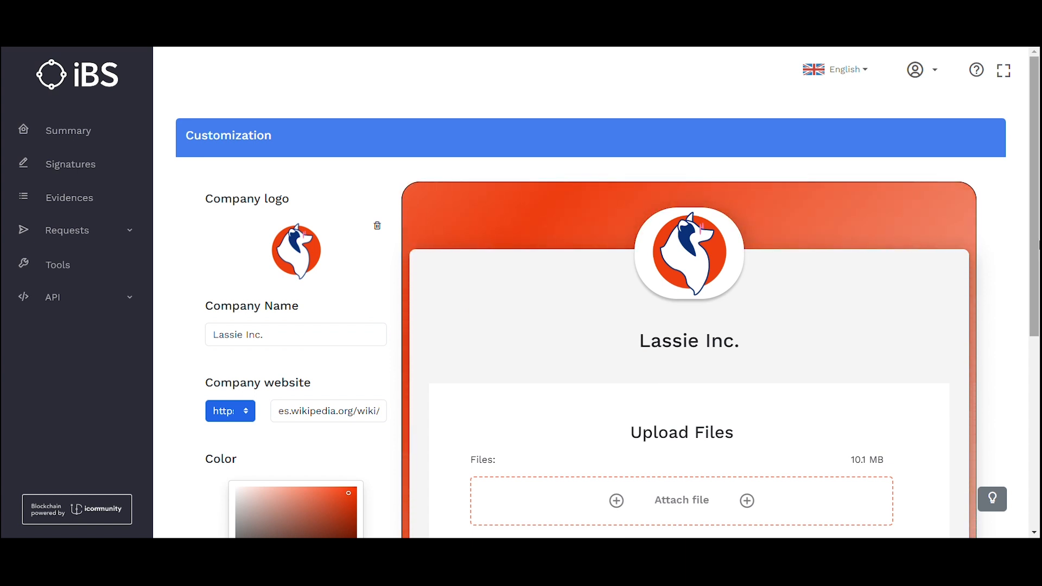
{"action": "scroll", "coordinate": [608, 297], "scroll_direction": "down", "scroll_amount": 2}
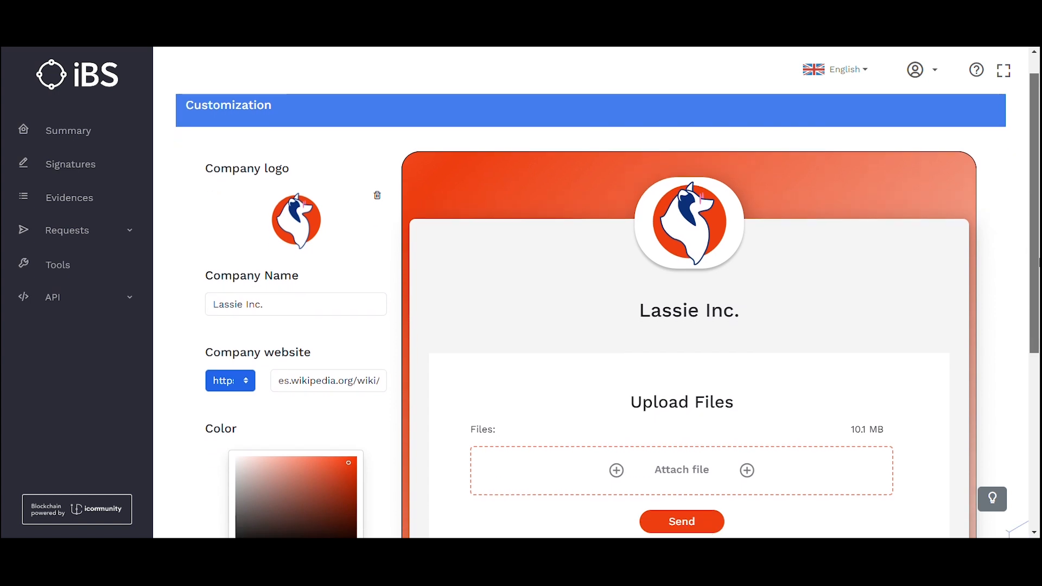
{"action": "scroll", "coordinate": [607, 297], "scroll_direction": "down", "scroll_amount": 5}
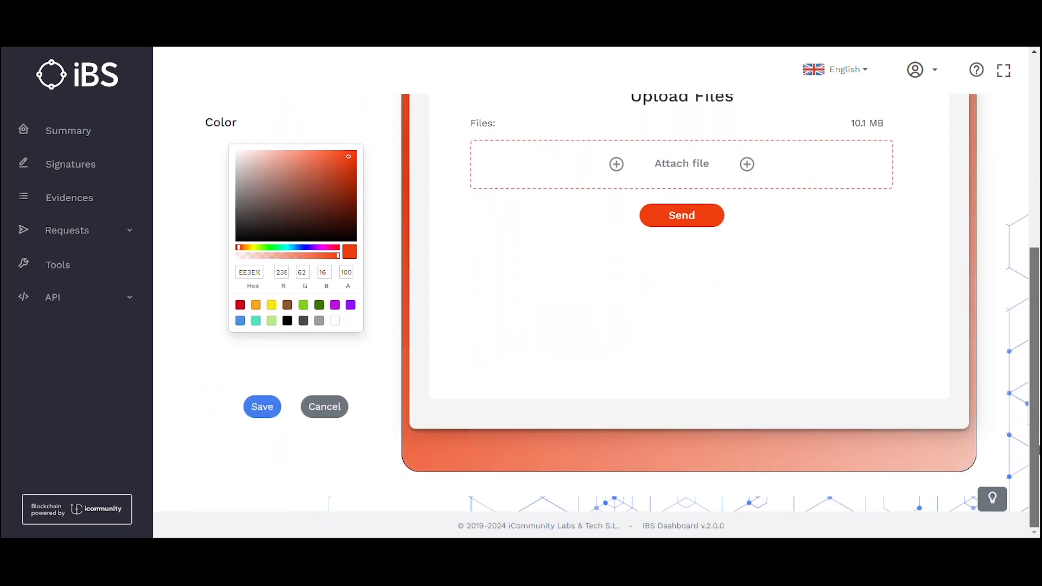
{"action": "left_click_drag", "start_coordinate": [1039, 450], "coordinate": [1039, 233]}
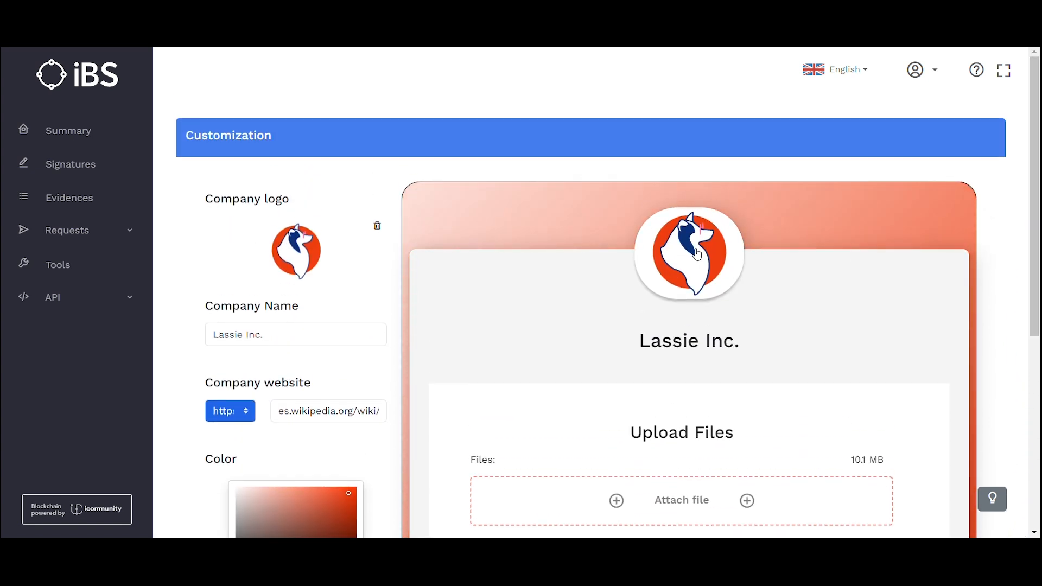
{"action": "left_click", "coordinate": [66, 268]}
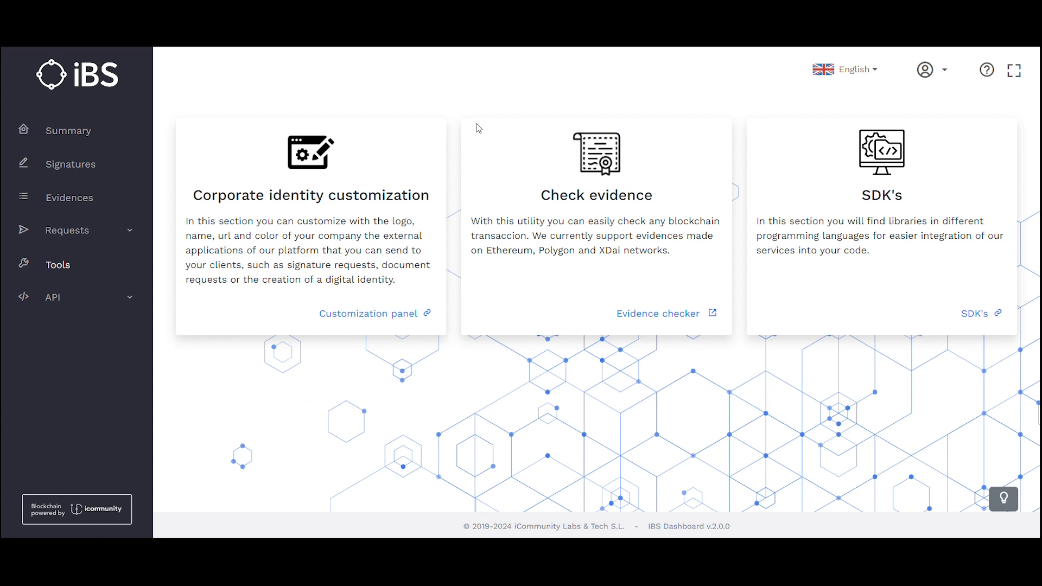
View the Evidence checker, then the SDK's page with ibs.js, and expand the API section.
{"action": "left_click", "coordinate": [688, 315]}
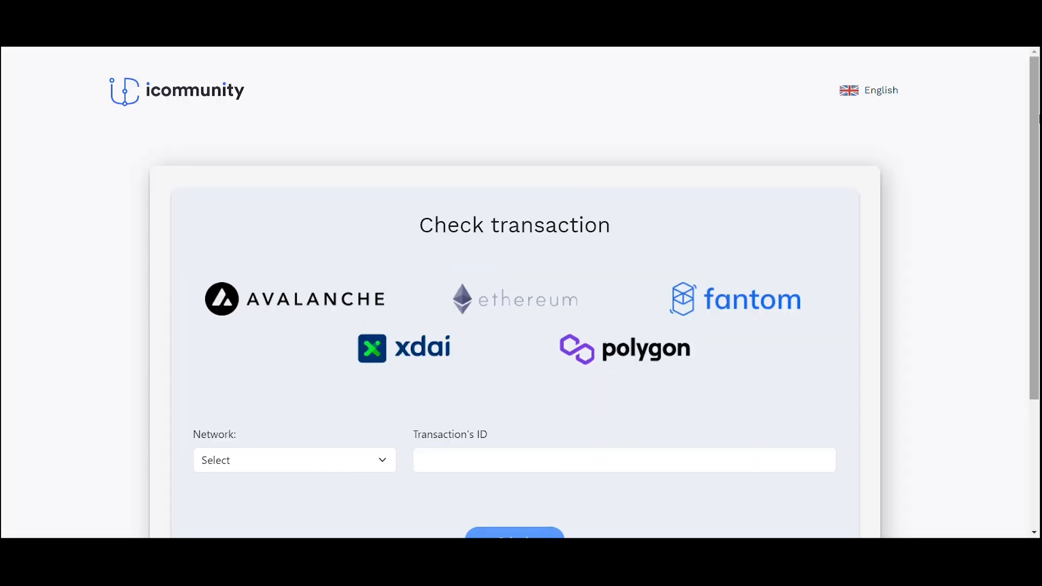
{"action": "scroll", "coordinate": [520, 293], "scroll_direction": "down", "scroll_amount": 2}
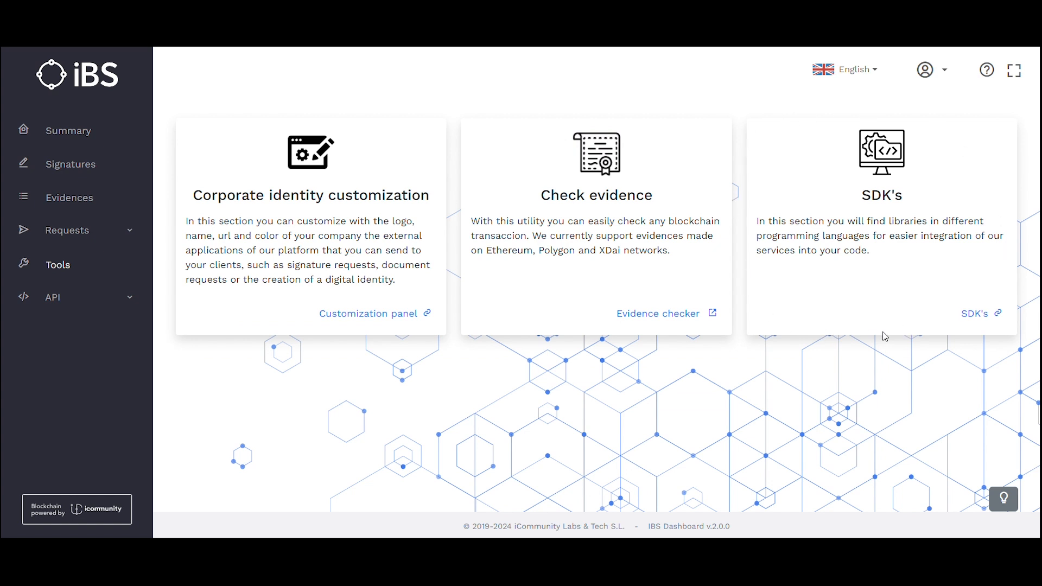
{"action": "left_click", "coordinate": [975, 314]}
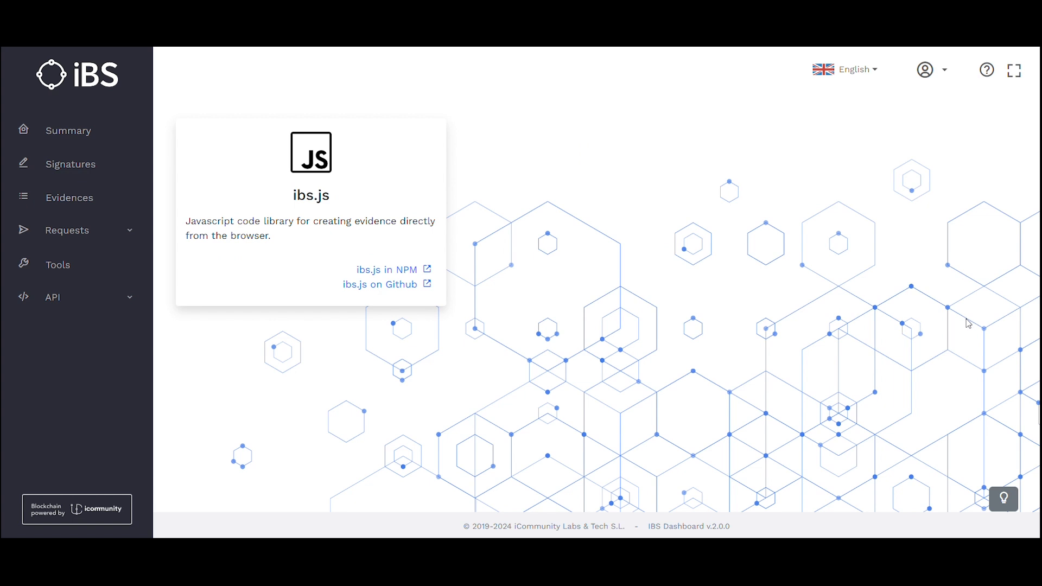
{"action": "left_click", "coordinate": [56, 303]}
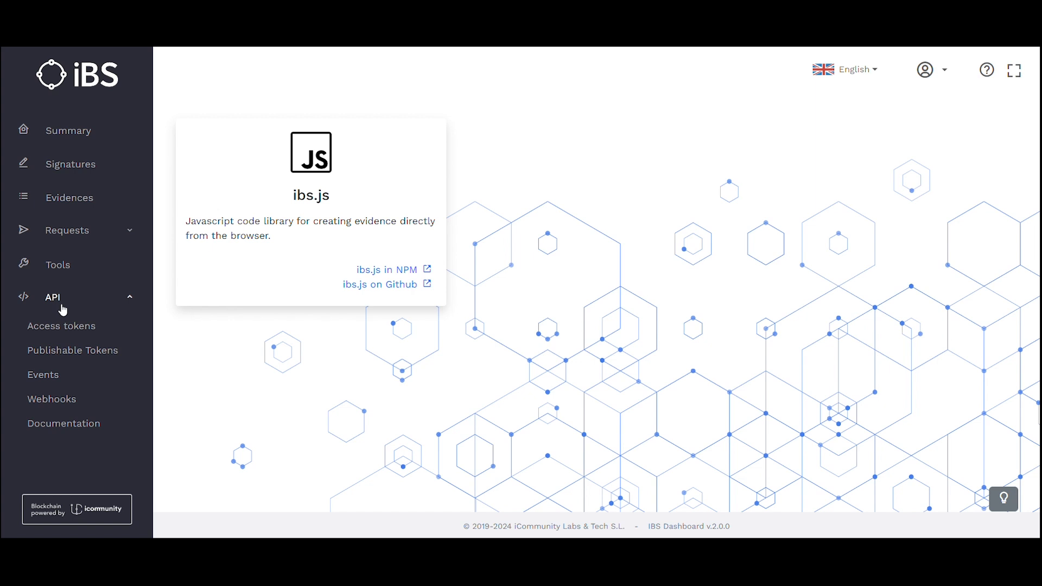
Visit the Access tokens, Publishable Tokens, Events, Webhooks and Documentation API pages in turn.
{"action": "left_click", "coordinate": [65, 328]}
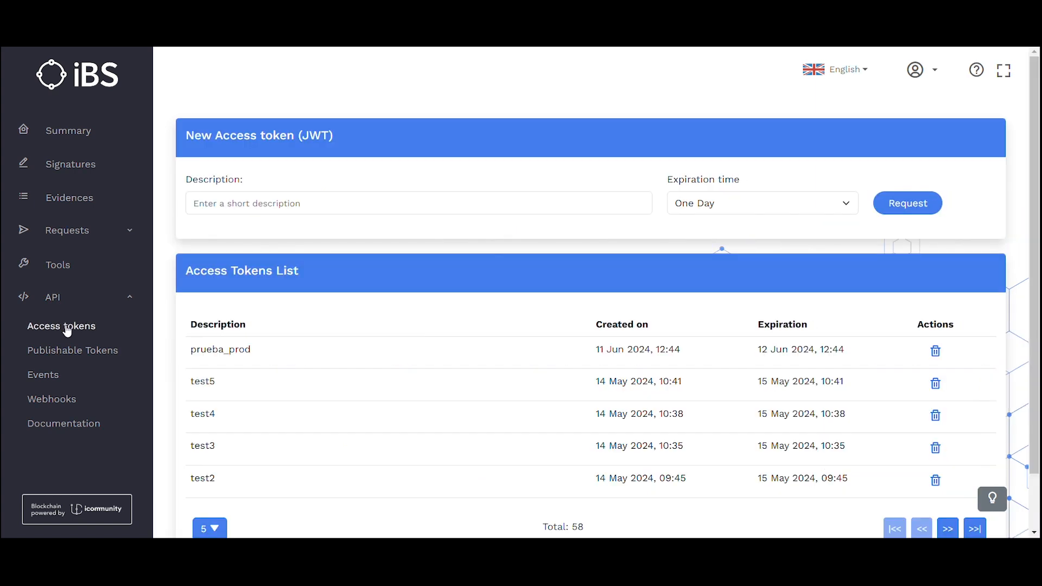
{"action": "left_click", "coordinate": [80, 352]}
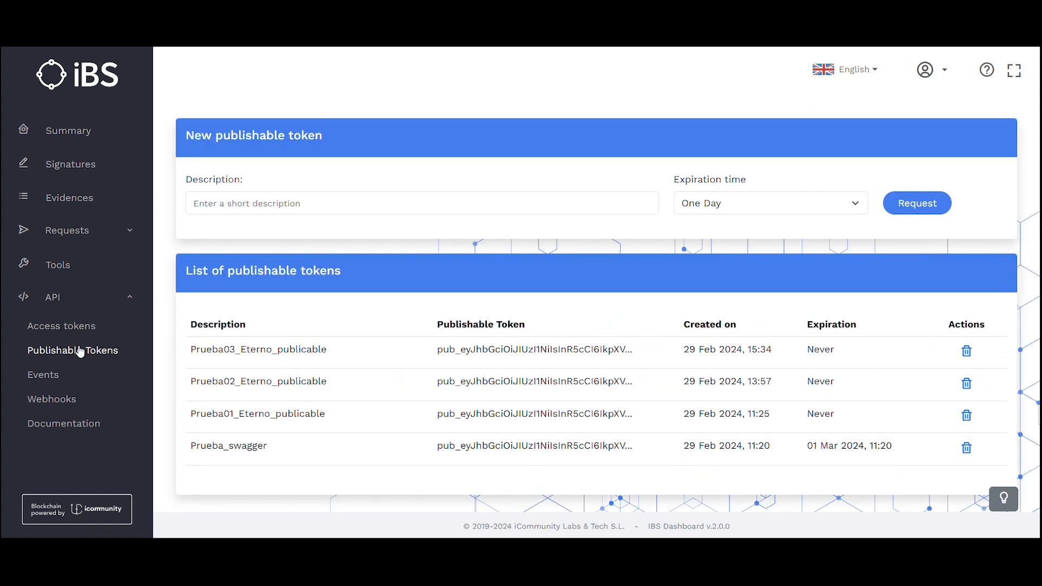
{"action": "left_click", "coordinate": [55, 378]}
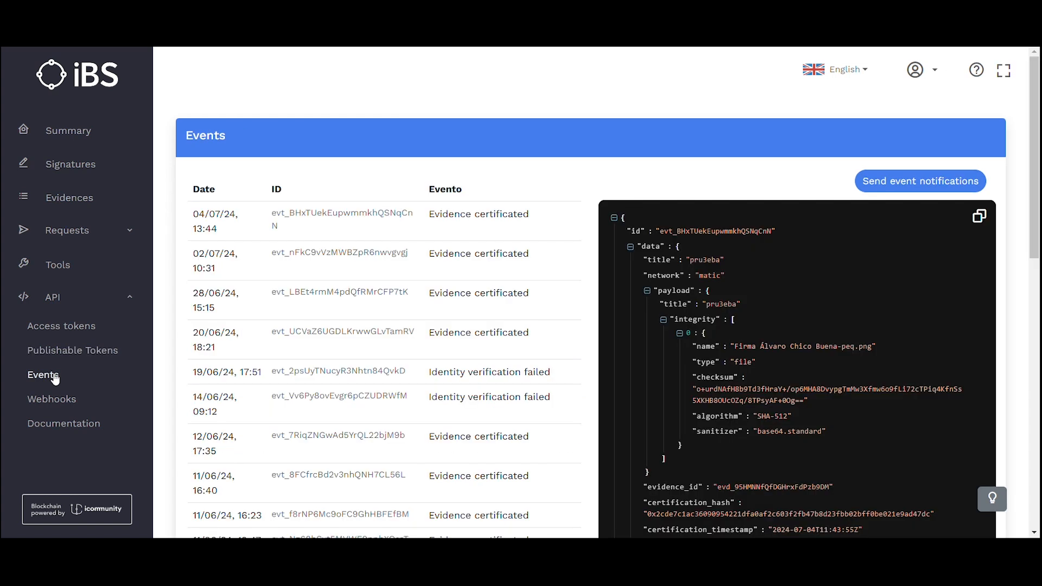
{"action": "left_click", "coordinate": [57, 403]}
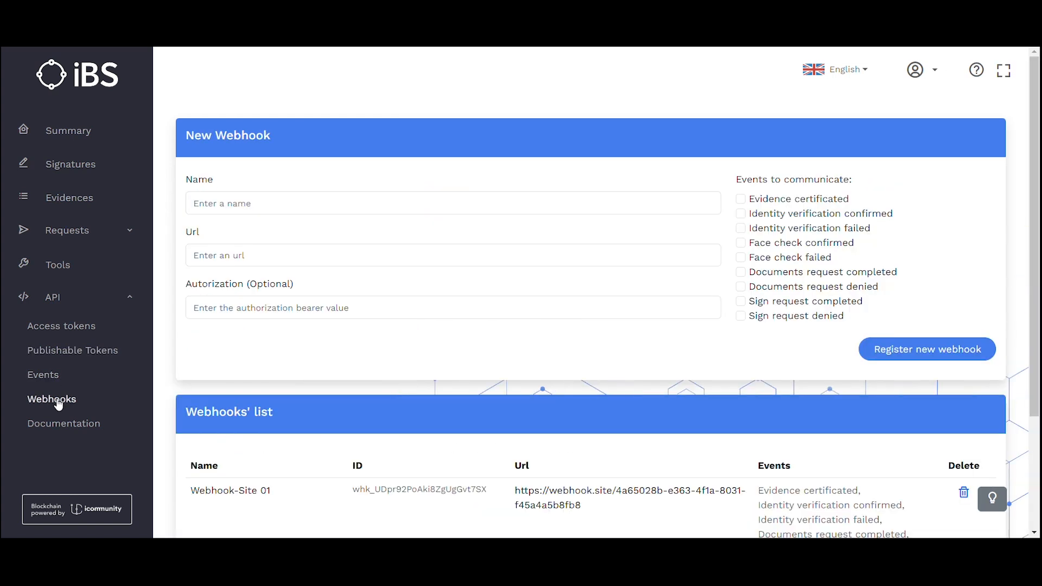
{"action": "left_click", "coordinate": [64, 426]}
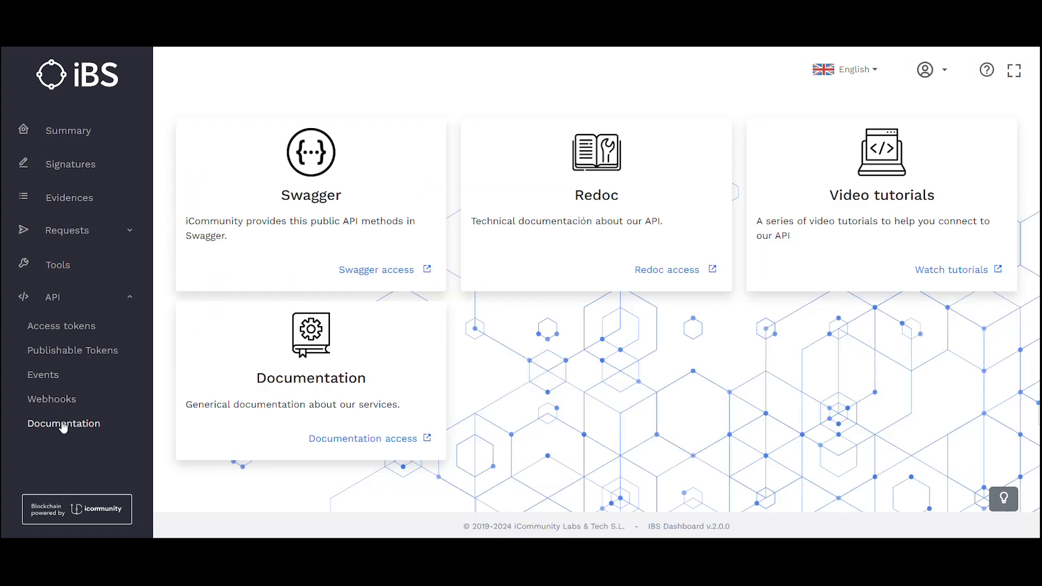